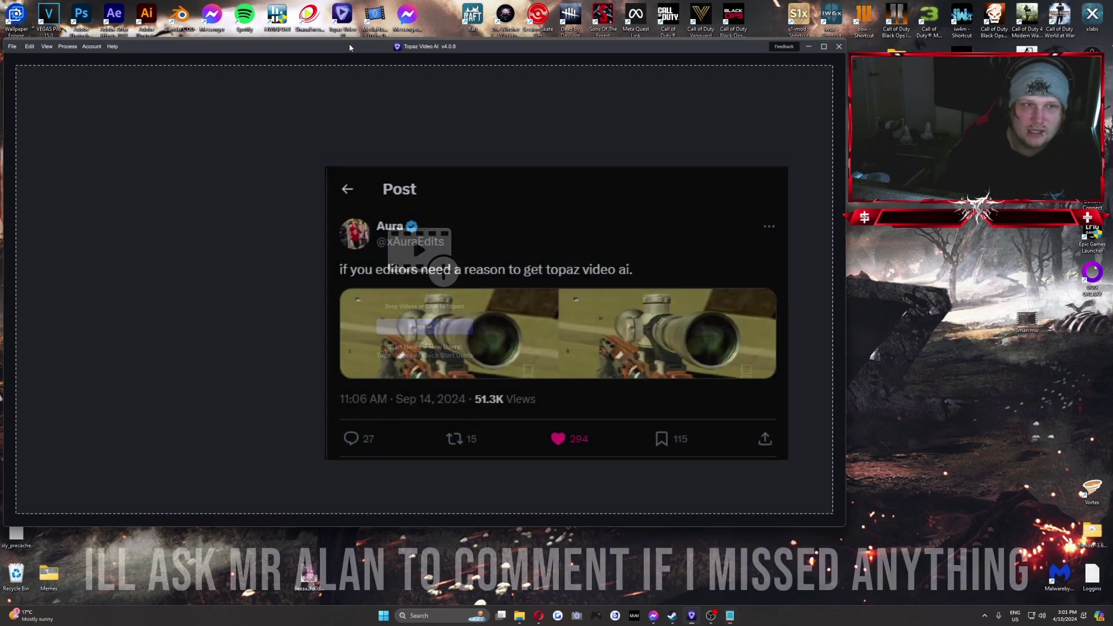
# Load the 1280x720 gameplay clip from the desktop into Topaz Video AI.
pyautogui.moveTo(349, 43); pyautogui.dragTo(355, 54)
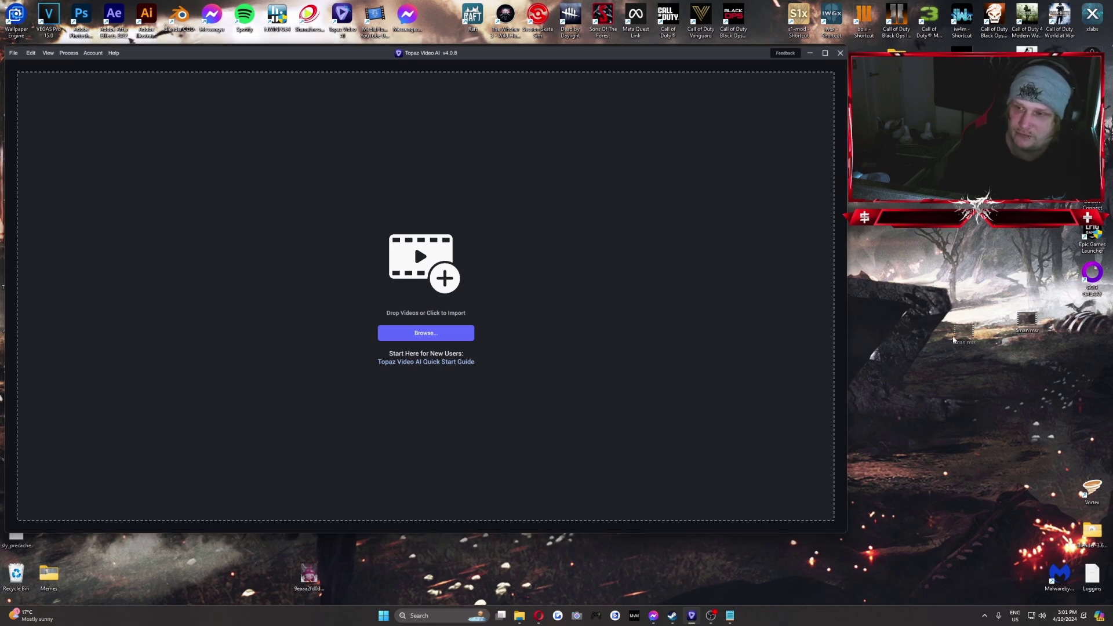
pyautogui.moveTo(1021, 328); pyautogui.dragTo(373, 281)
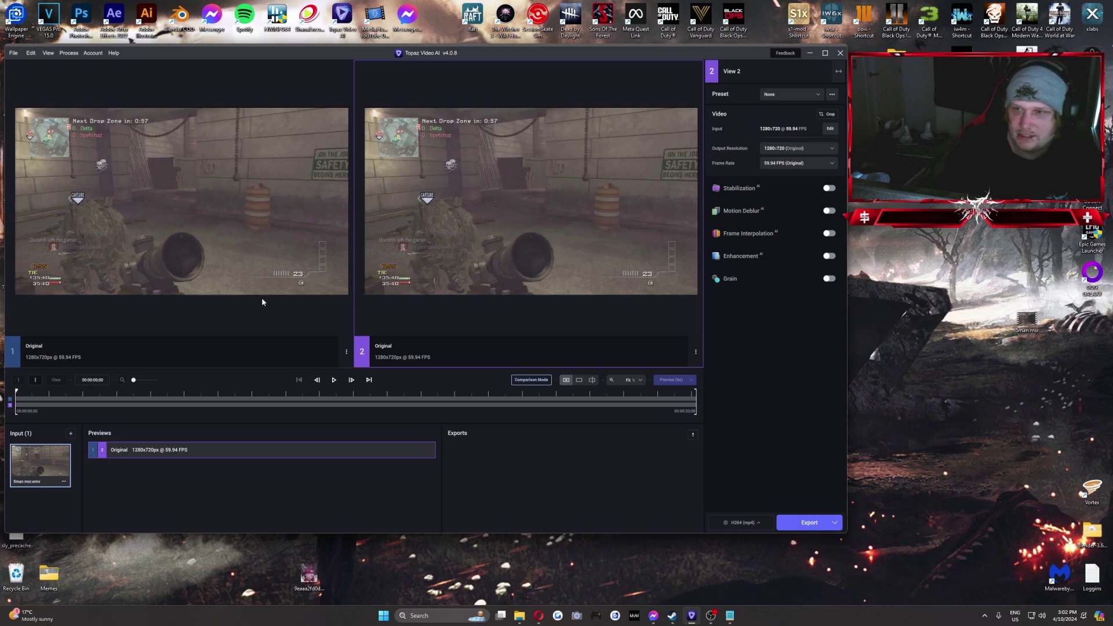
pyautogui.click(13, 53)
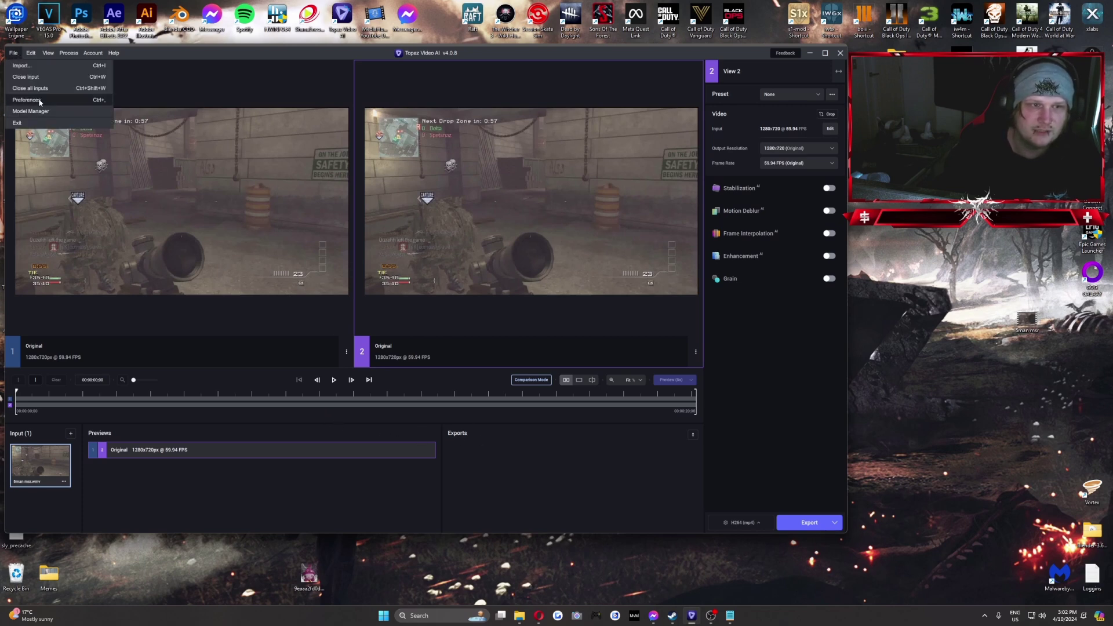
pyautogui.click(65, 100)
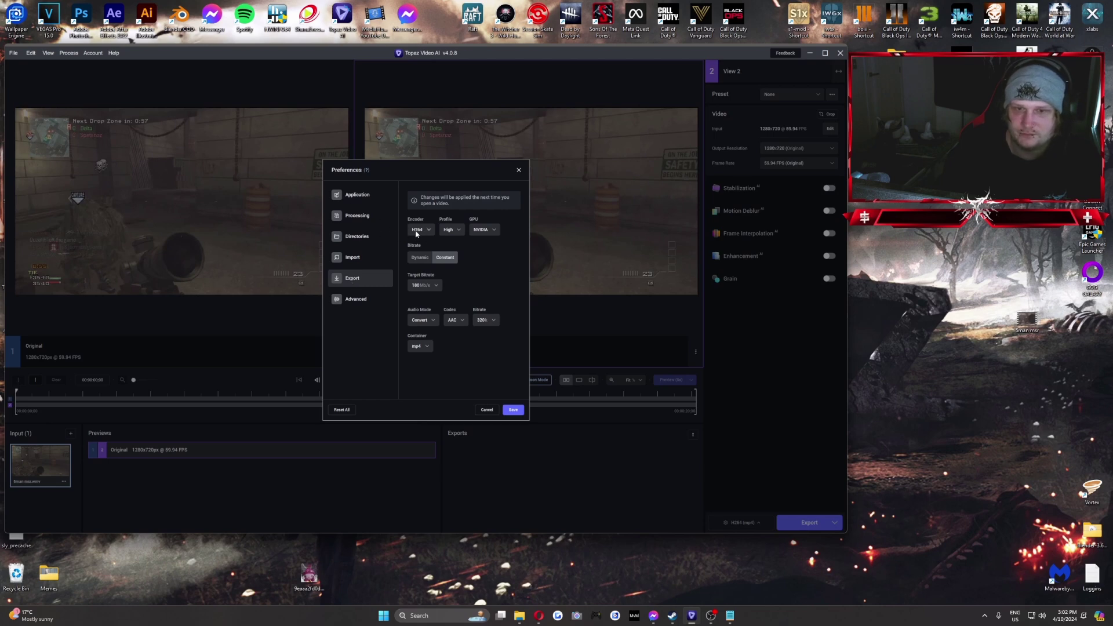
pyautogui.click(485, 231)
pyautogui.click(486, 233)
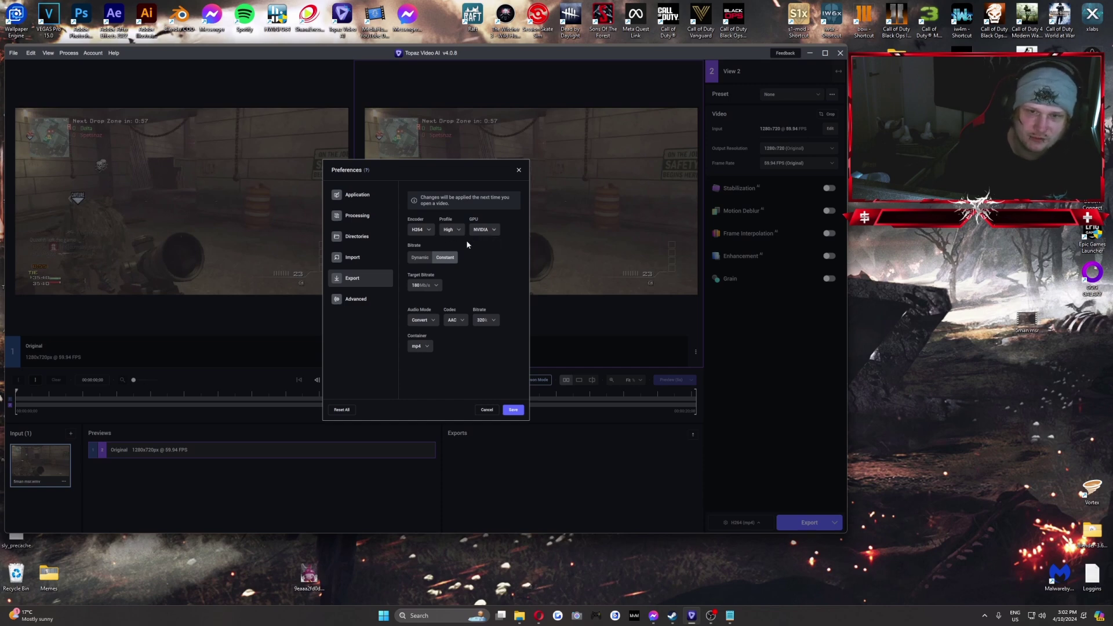
pyautogui.click(435, 286)
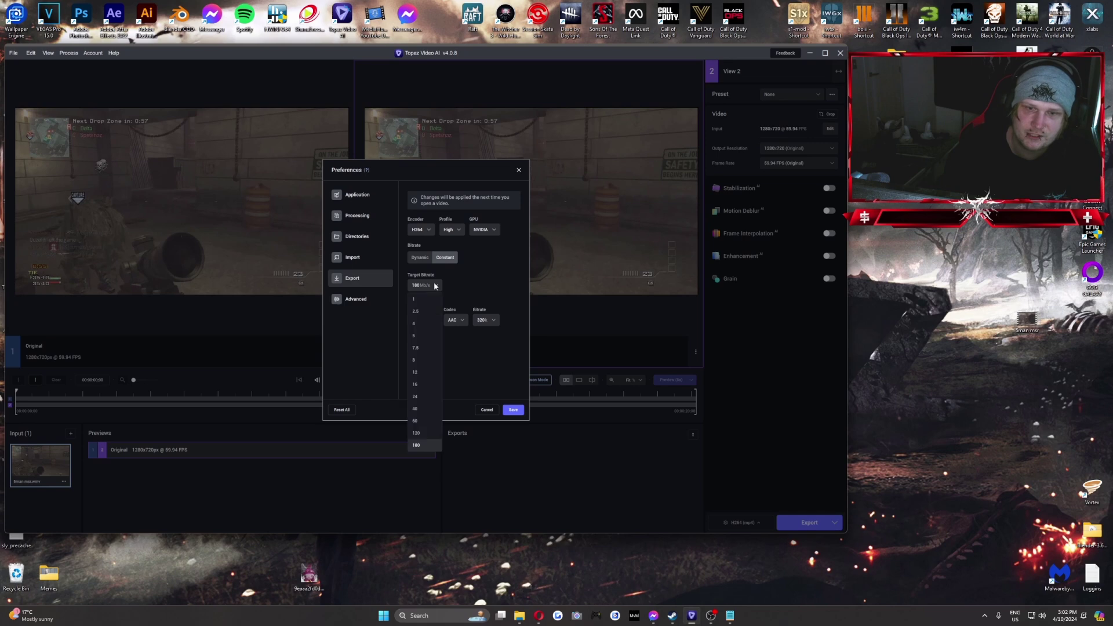
pyautogui.click(474, 268)
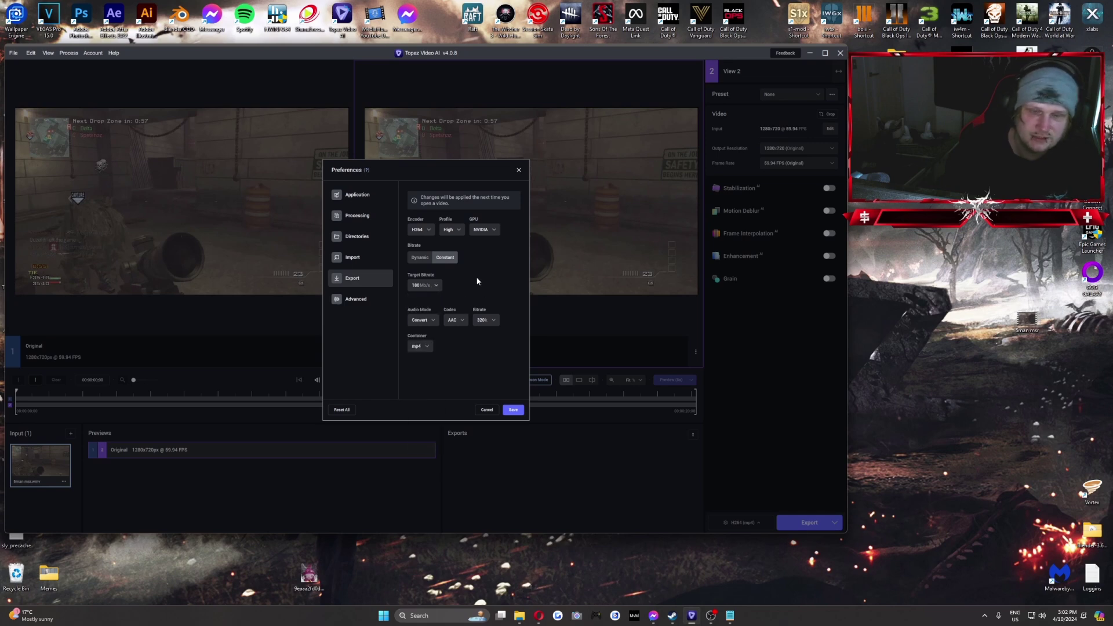
pyautogui.click(433, 322)
pyautogui.click(435, 344)
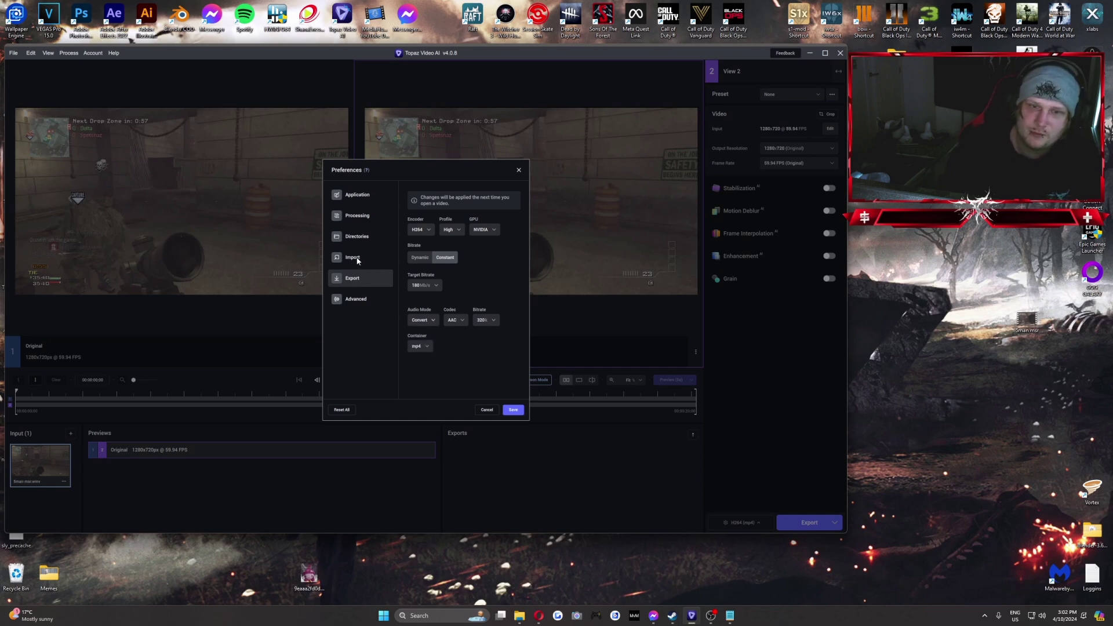
pyautogui.click(357, 216)
pyautogui.click(360, 238)
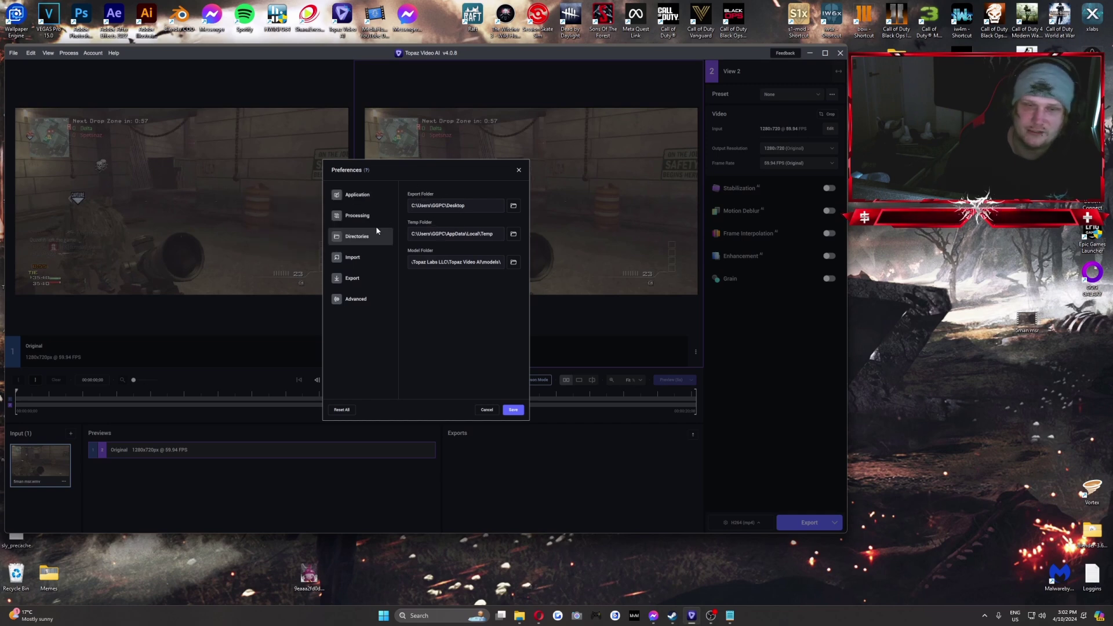
pyautogui.click(360, 213)
pyautogui.click(359, 196)
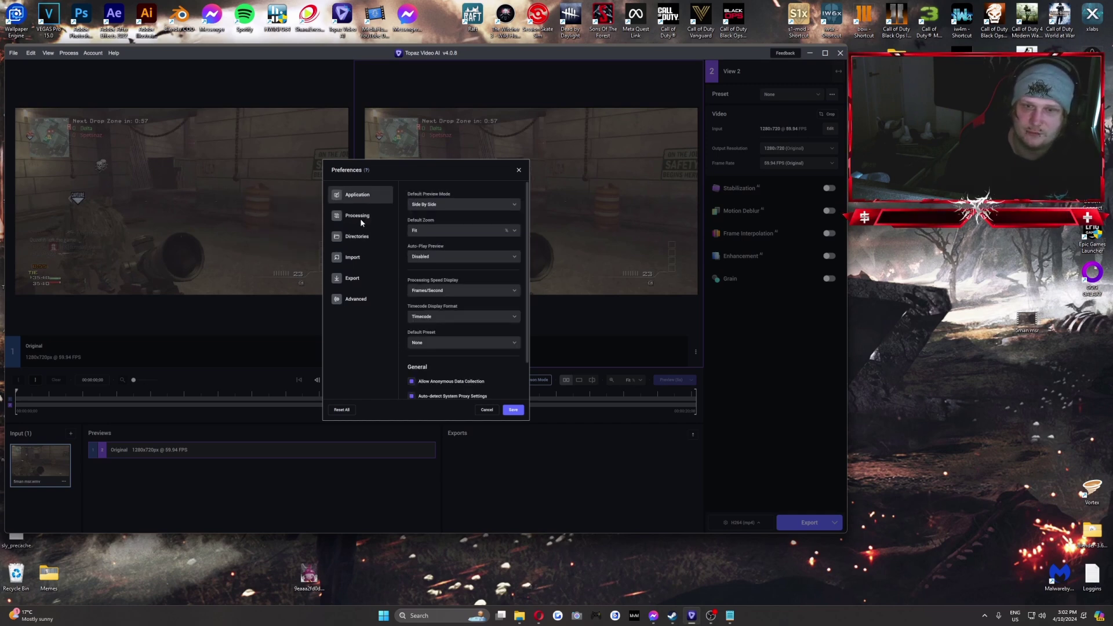
pyautogui.click(513, 410)
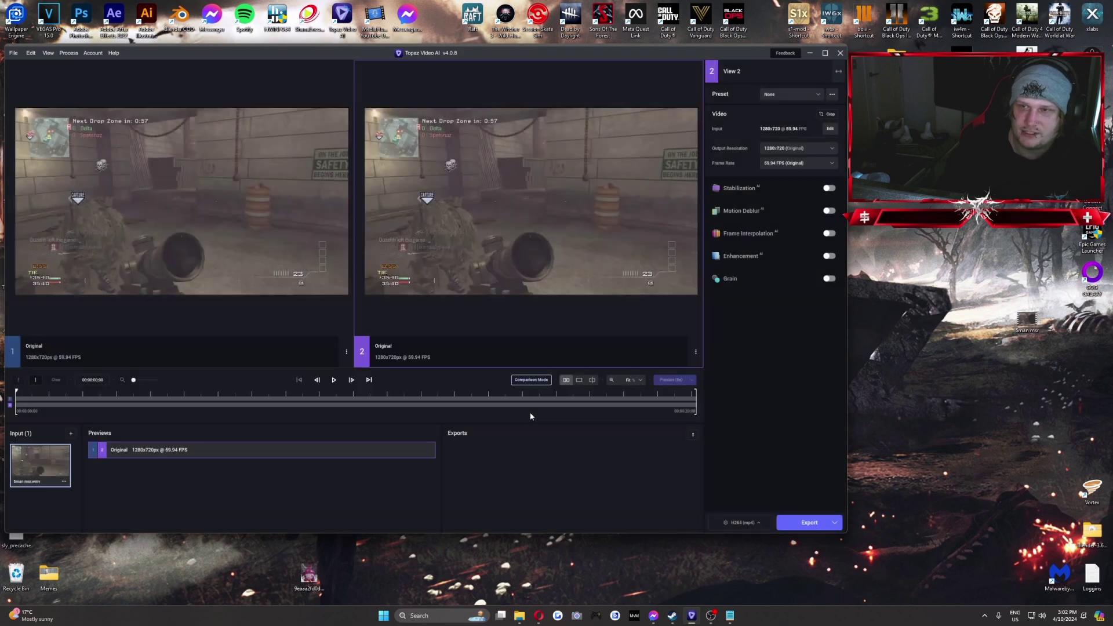
# Keep the preset at None and review the input video settings.
pyautogui.click(776, 92)
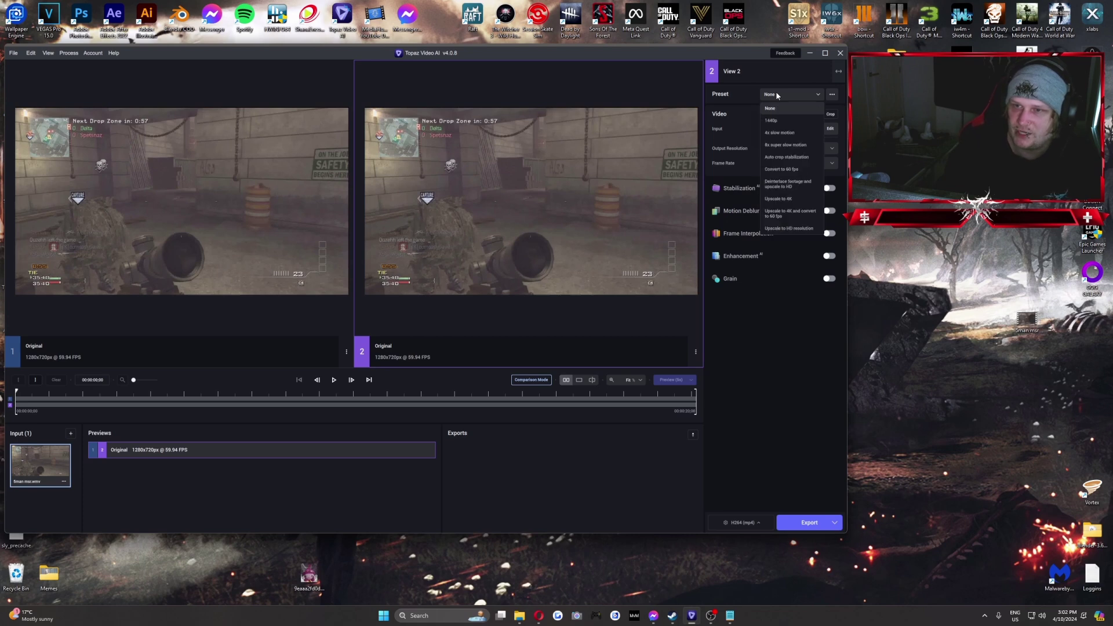
pyautogui.click(774, 97)
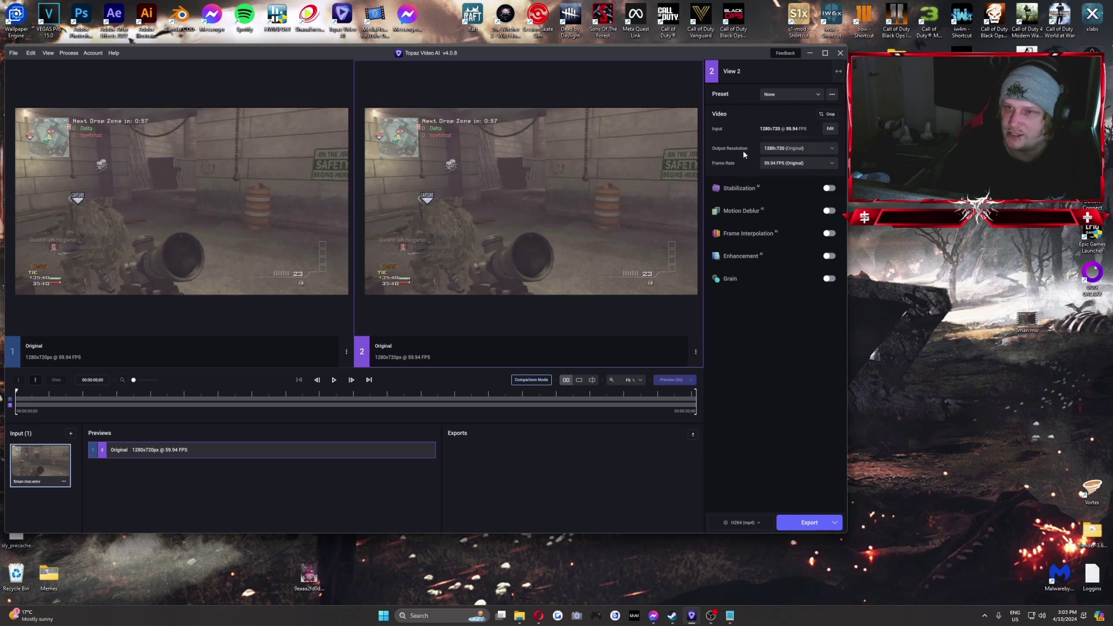
pyautogui.click(830, 129)
pyautogui.click(530, 241)
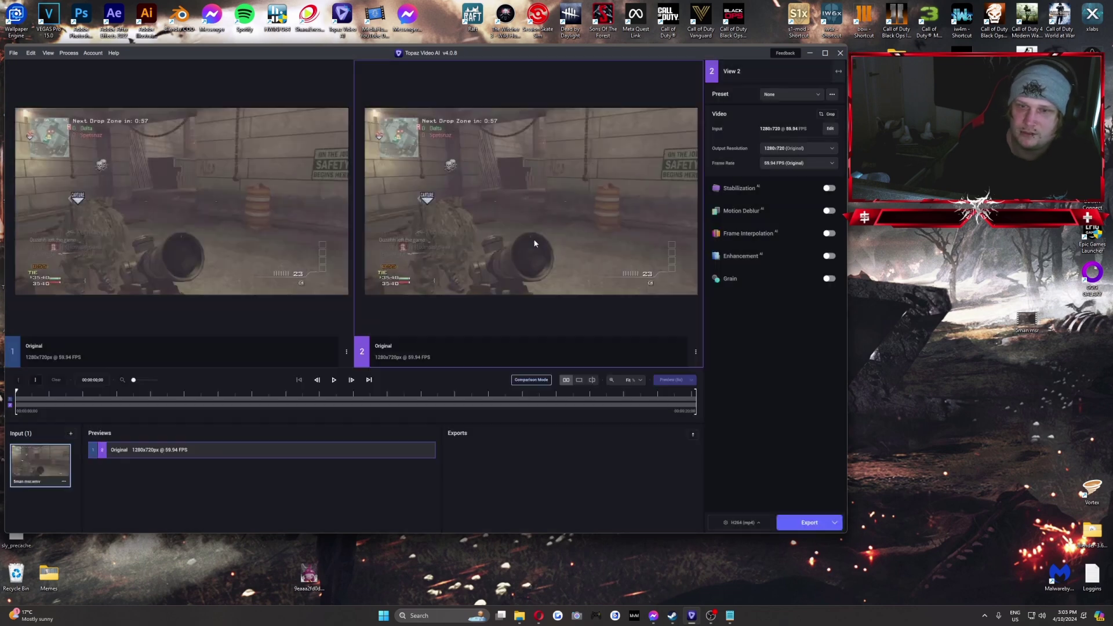
# Switch output to Custom Resolution and set the width to 2560.
pyautogui.click(788, 149)
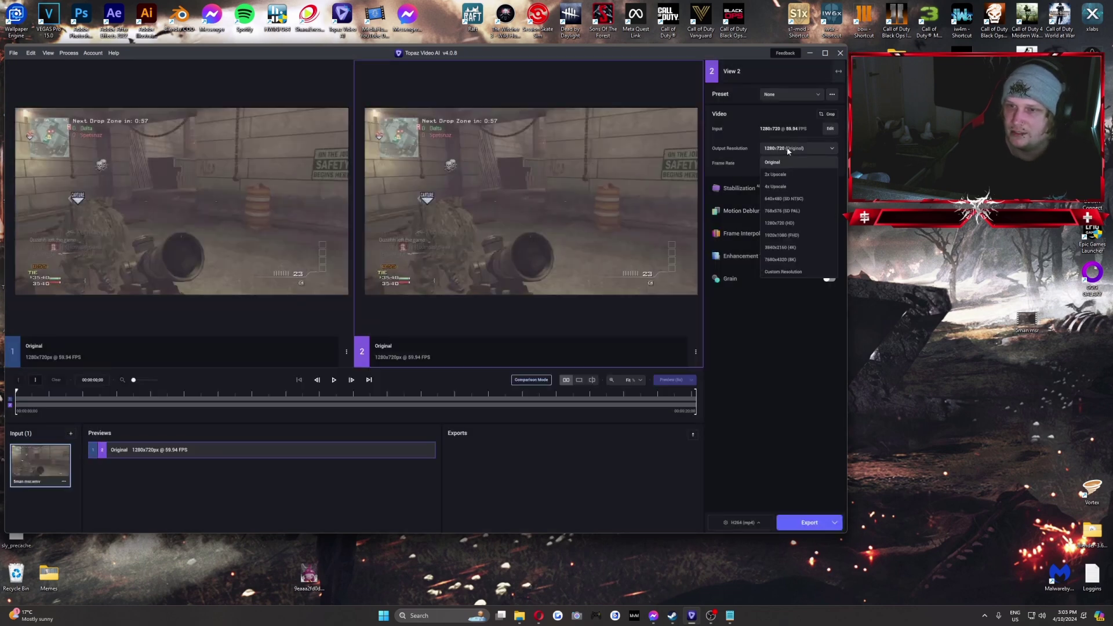
pyautogui.click(783, 271)
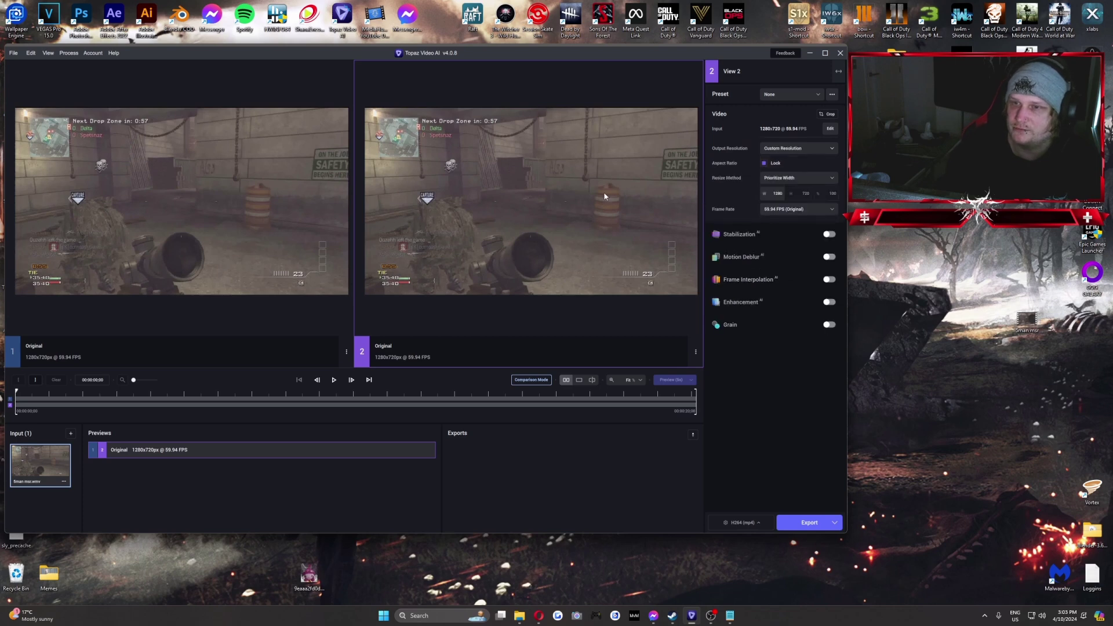
pyautogui.click(774, 194)
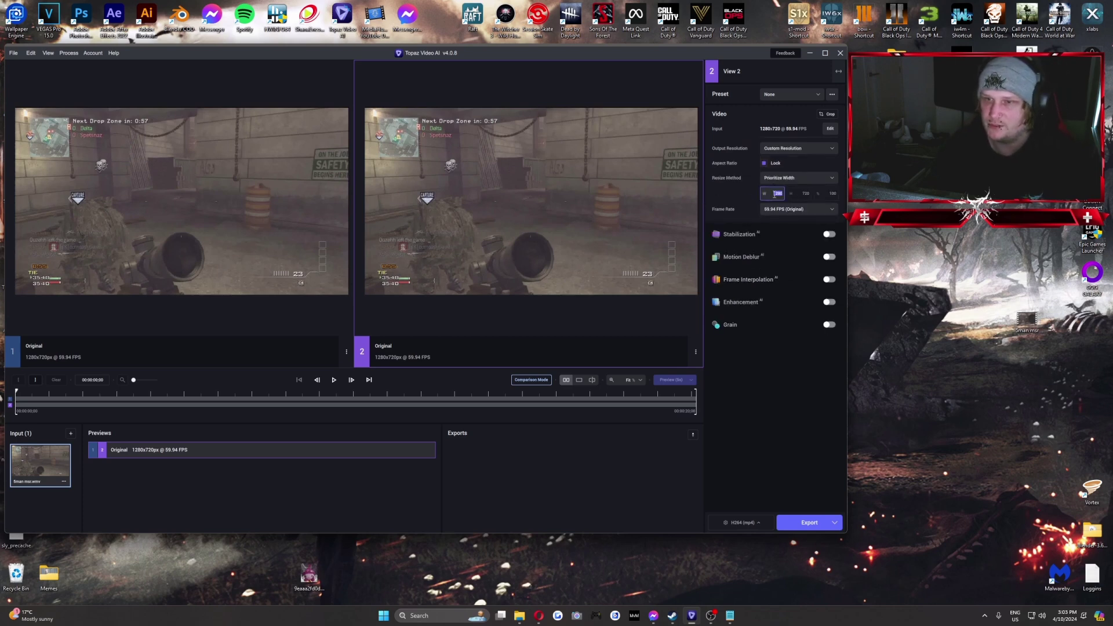
pyautogui.write('2')
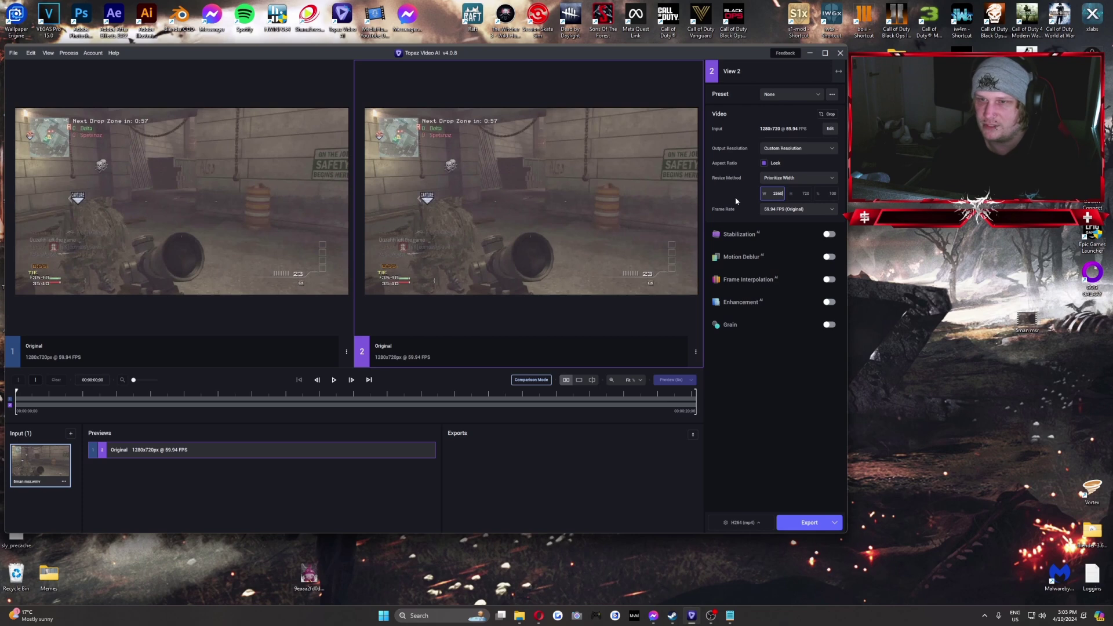
pyautogui.write('560')
pyautogui.press('Return')
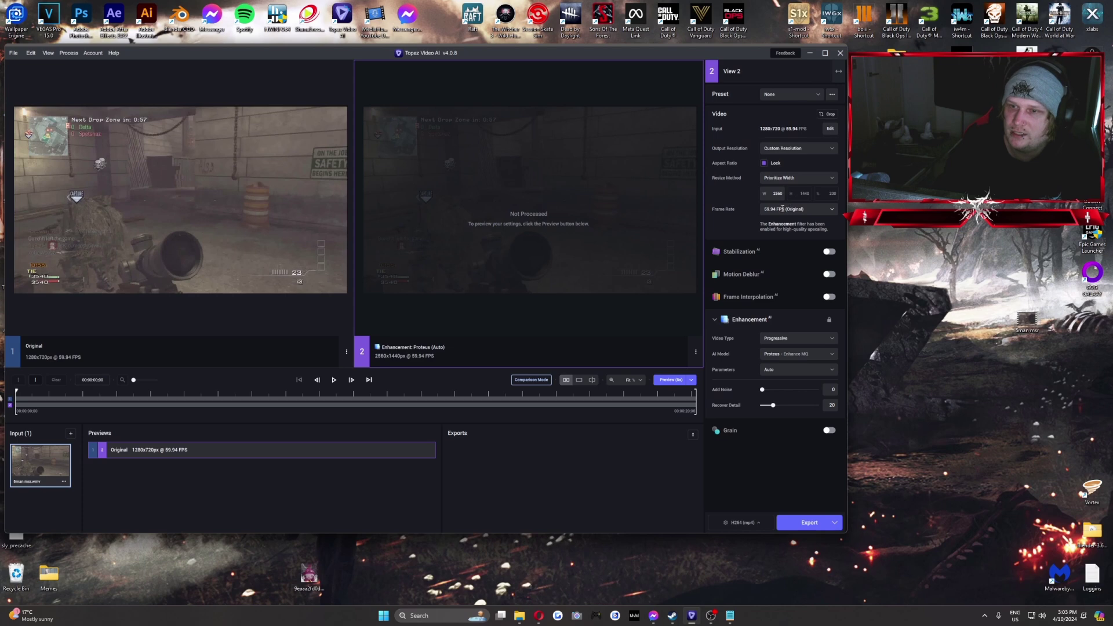
# Keep the frame rate at 59.94 (Original) and the model at Proteus - Enhance MQ.
pyautogui.click(801, 210)
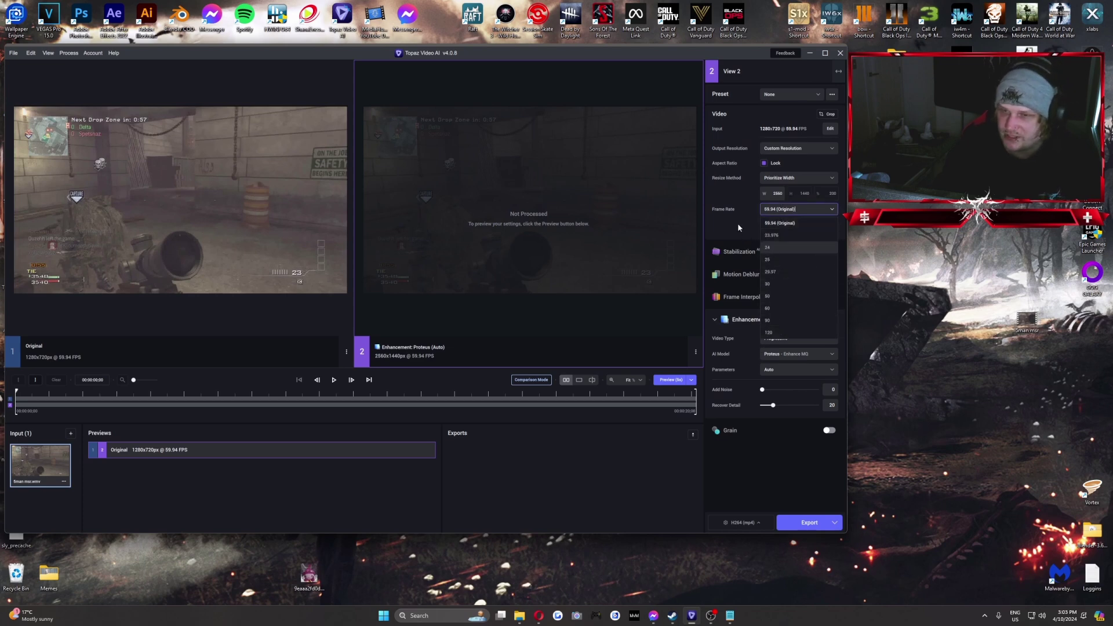
pyautogui.click(780, 223)
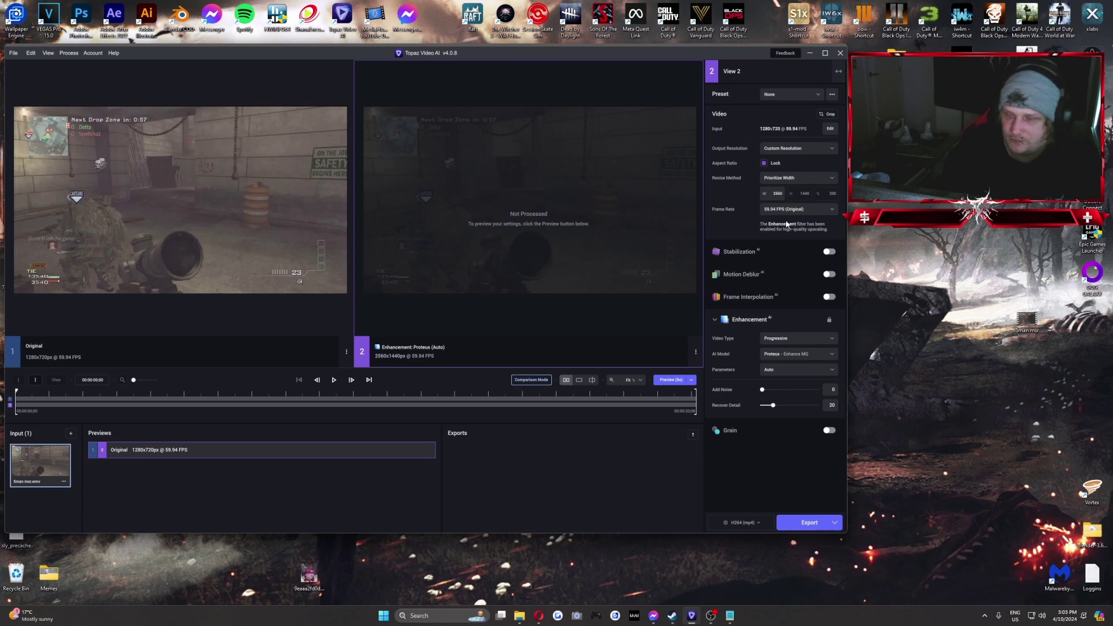
pyautogui.click(763, 213)
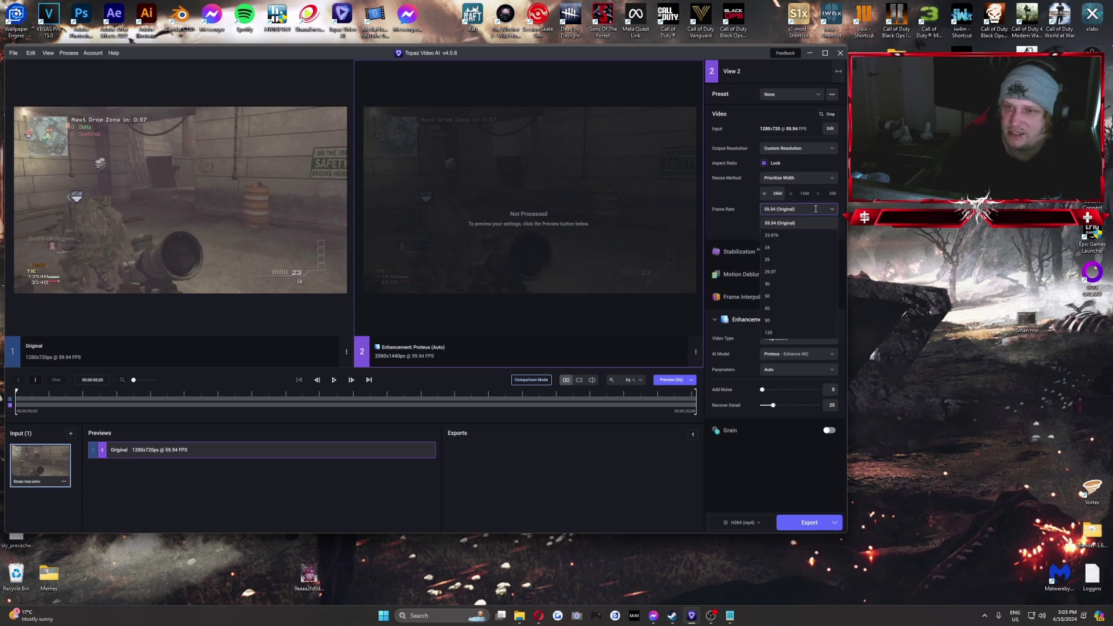
pyautogui.click(833, 210)
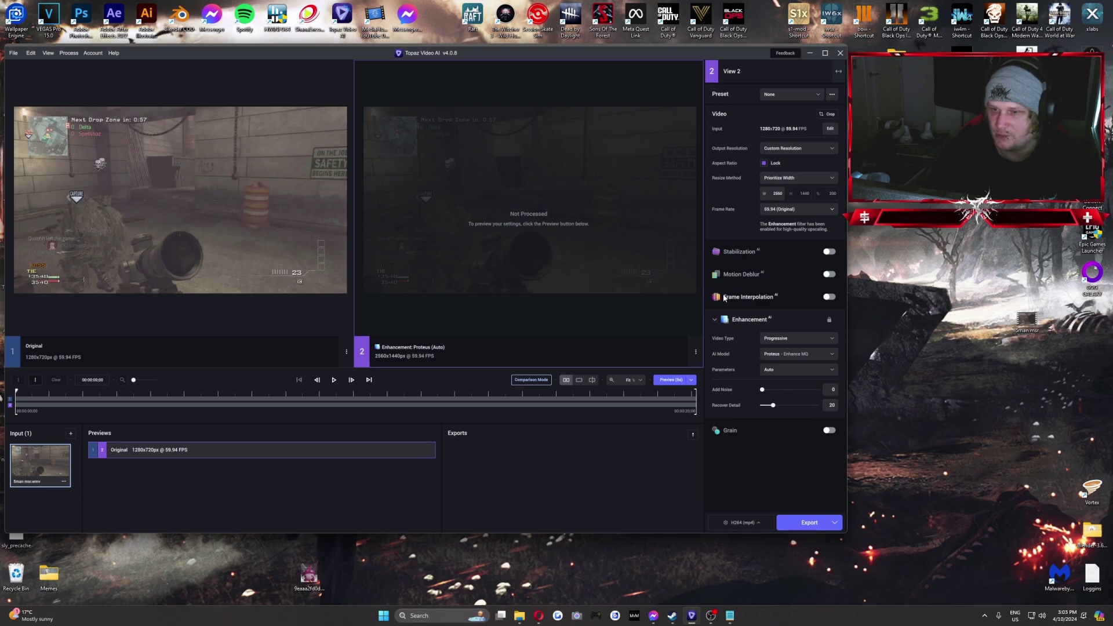
pyautogui.click(801, 354)
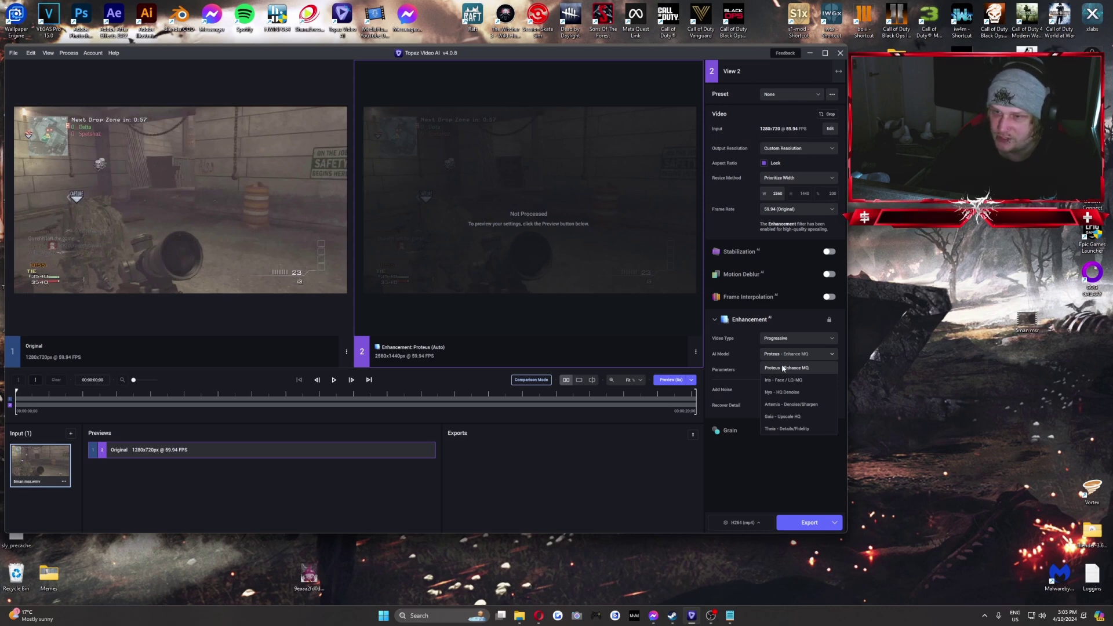
pyautogui.click(784, 367)
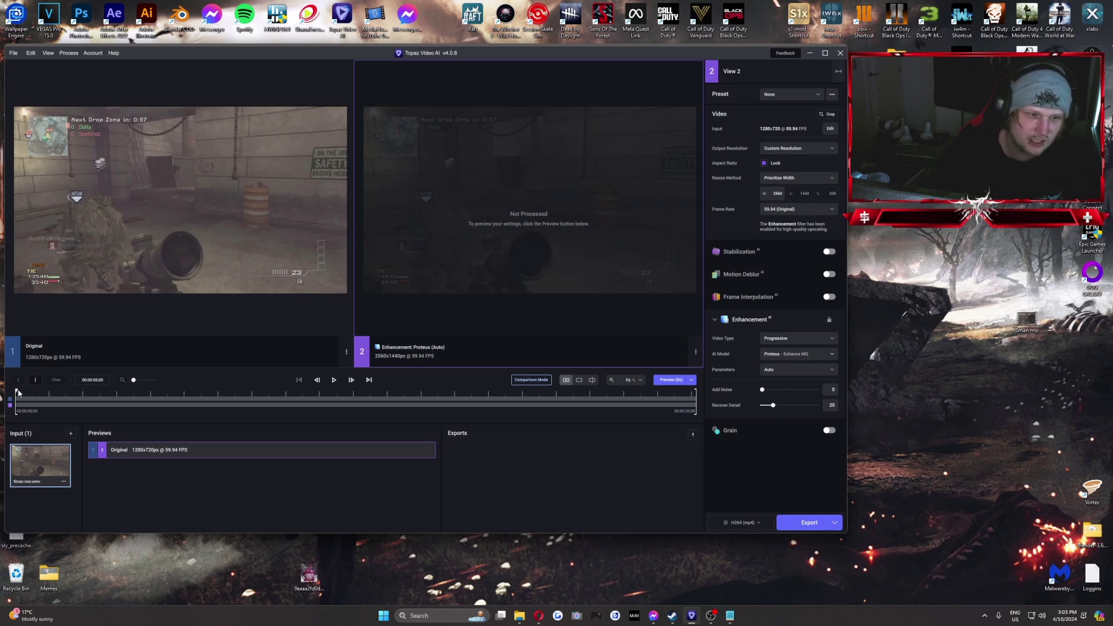
# Scrub ahead in the clip and leave the preview duration at 5s.
pyautogui.moveTo(19, 392); pyautogui.dragTo(164, 392)
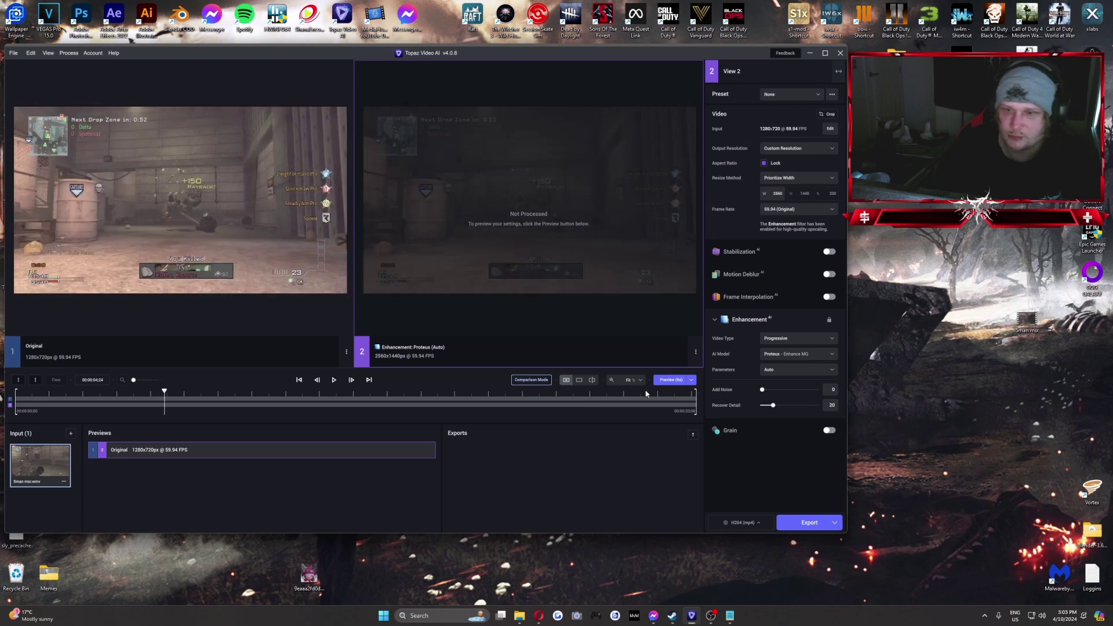
pyautogui.click(692, 380)
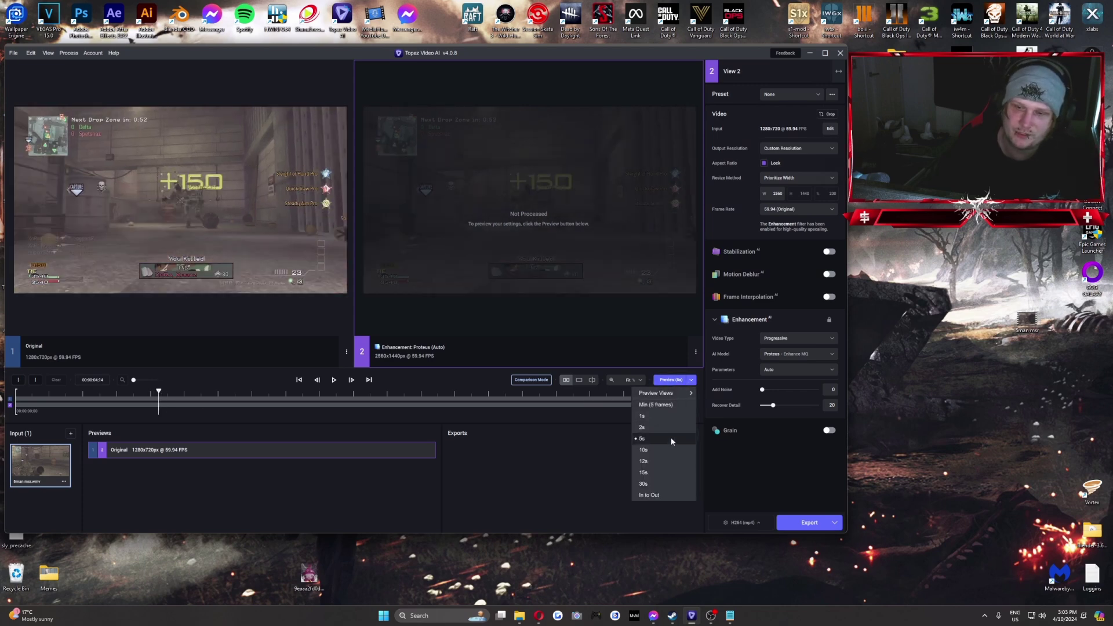
pyautogui.click(692, 380)
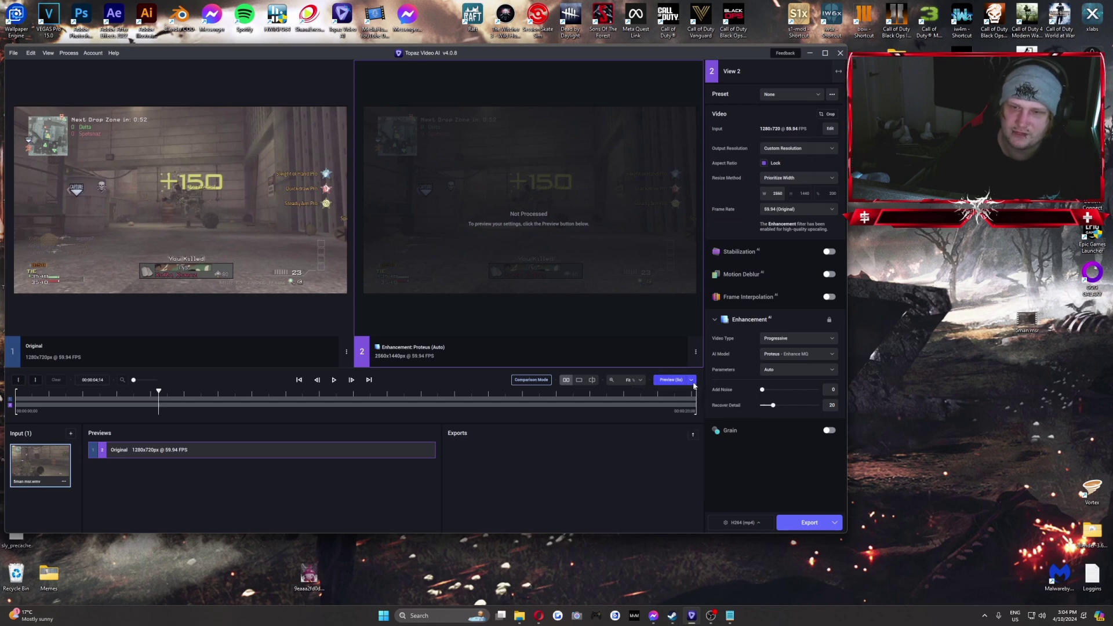
pyautogui.click(691, 380)
pyautogui.click(577, 473)
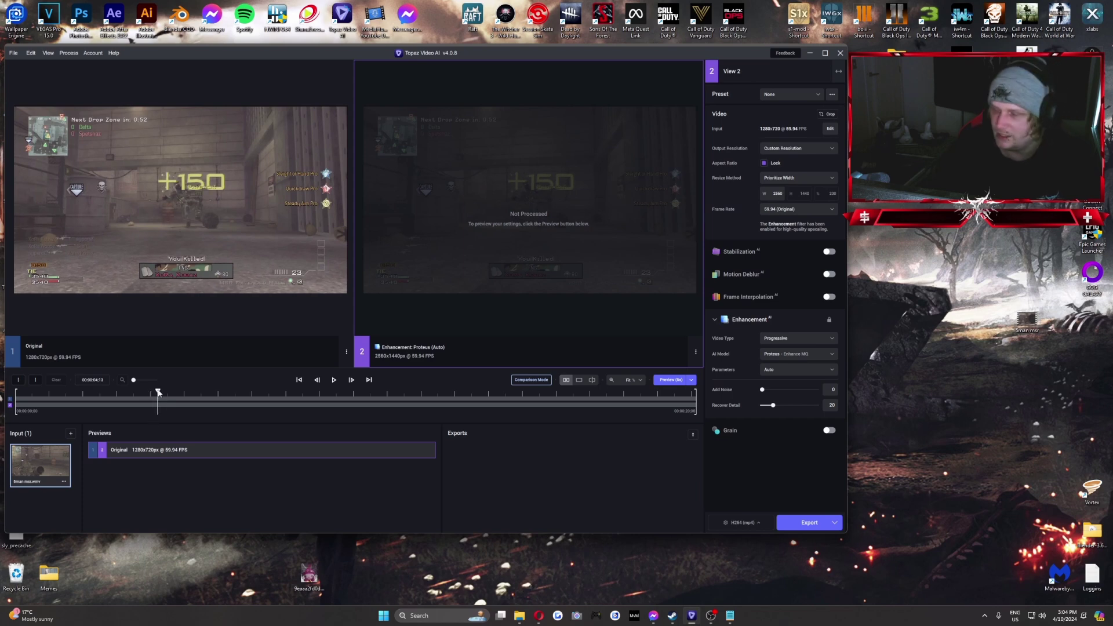
# Mark In at 00:00:02;45 and Mark Out at 00:00:16;59, then scrub back to about eight seconds.
pyautogui.moveTo(159, 392); pyautogui.dragTo(43, 392)
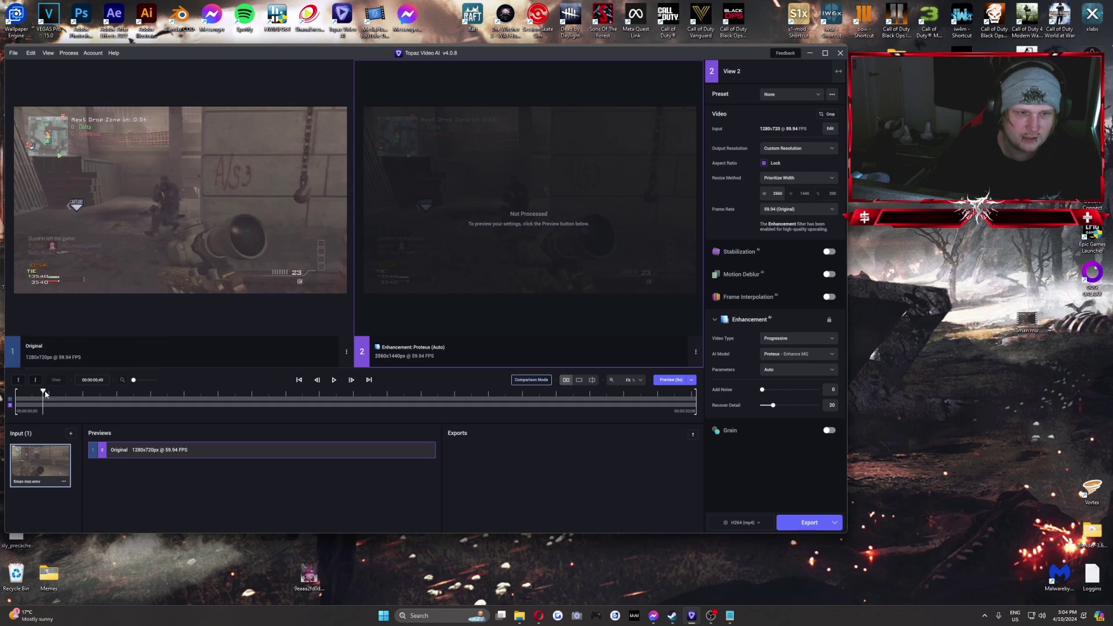
pyautogui.moveTo(45, 394); pyautogui.dragTo(109, 394)
pyautogui.moveTo(17, 388); pyautogui.dragTo(109, 393)
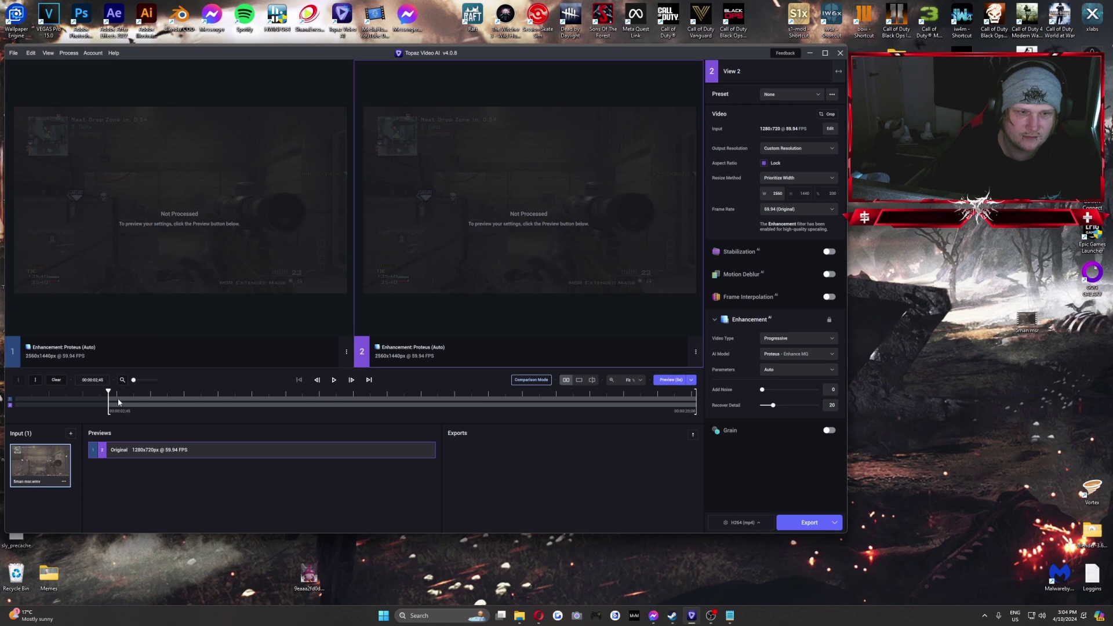
pyautogui.moveTo(584, 410); pyautogui.dragTo(589, 406)
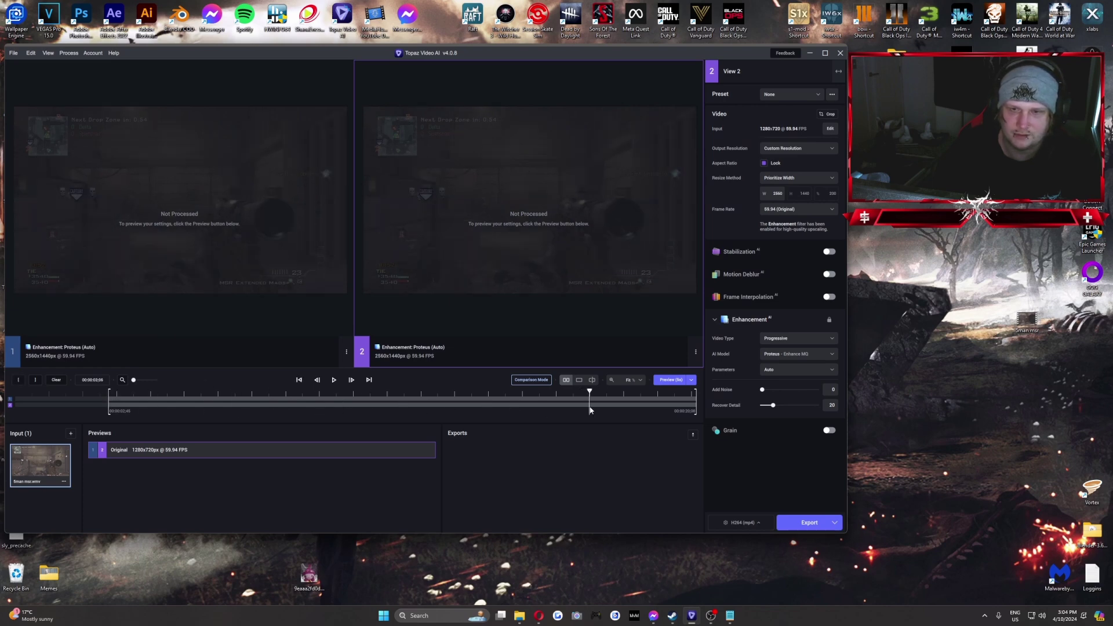
pyautogui.click(36, 379)
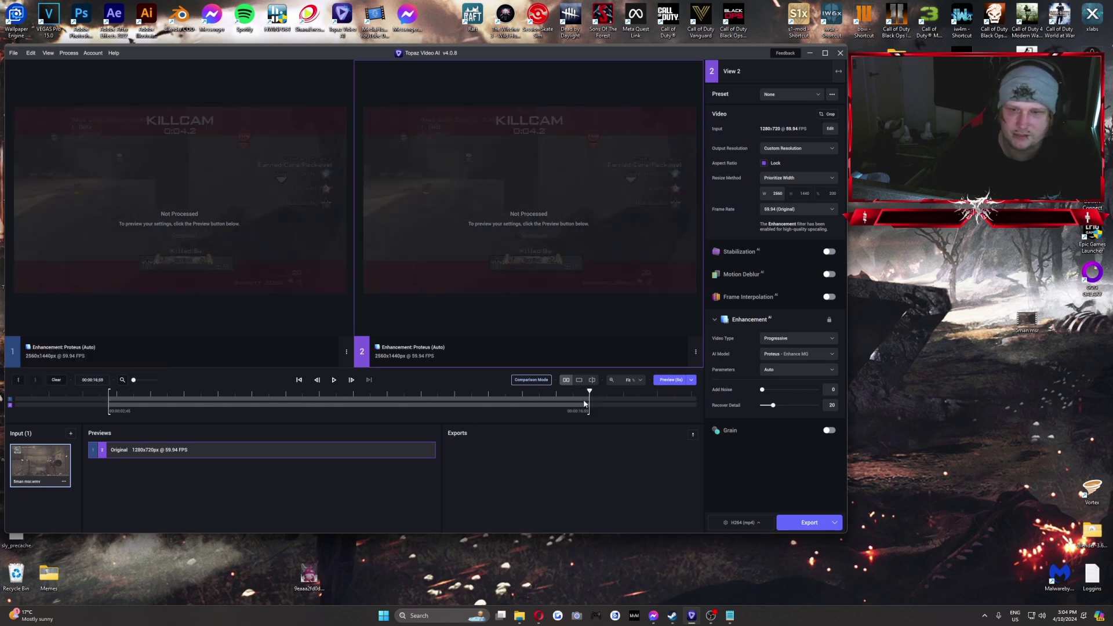
pyautogui.moveTo(589, 391); pyautogui.dragTo(472, 394)
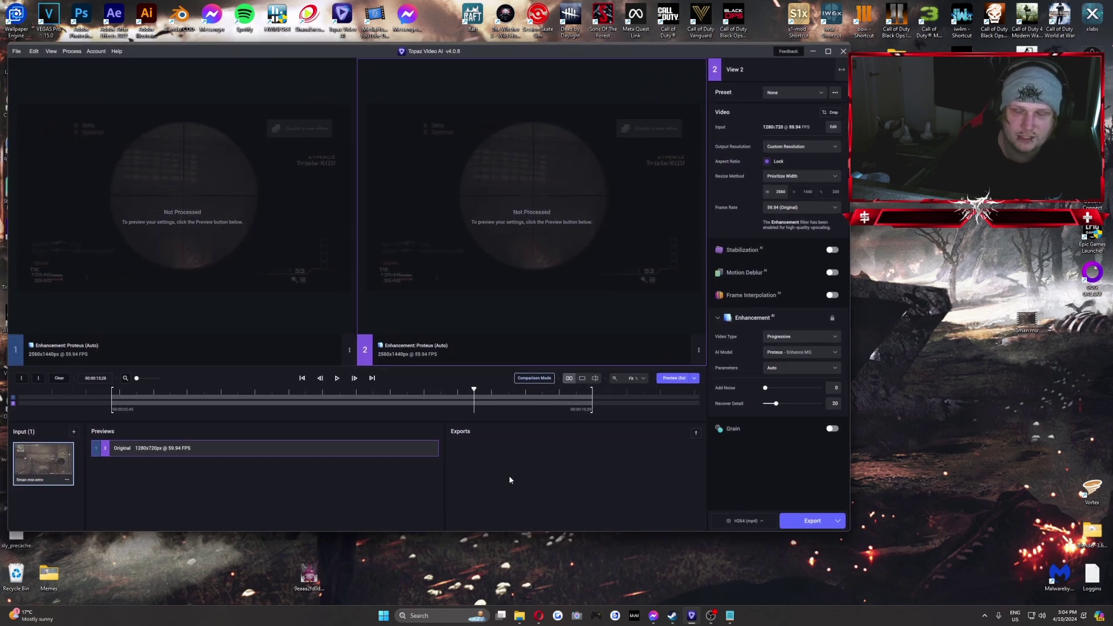
pyautogui.moveTo(474, 391); pyautogui.dragTo(273, 393)
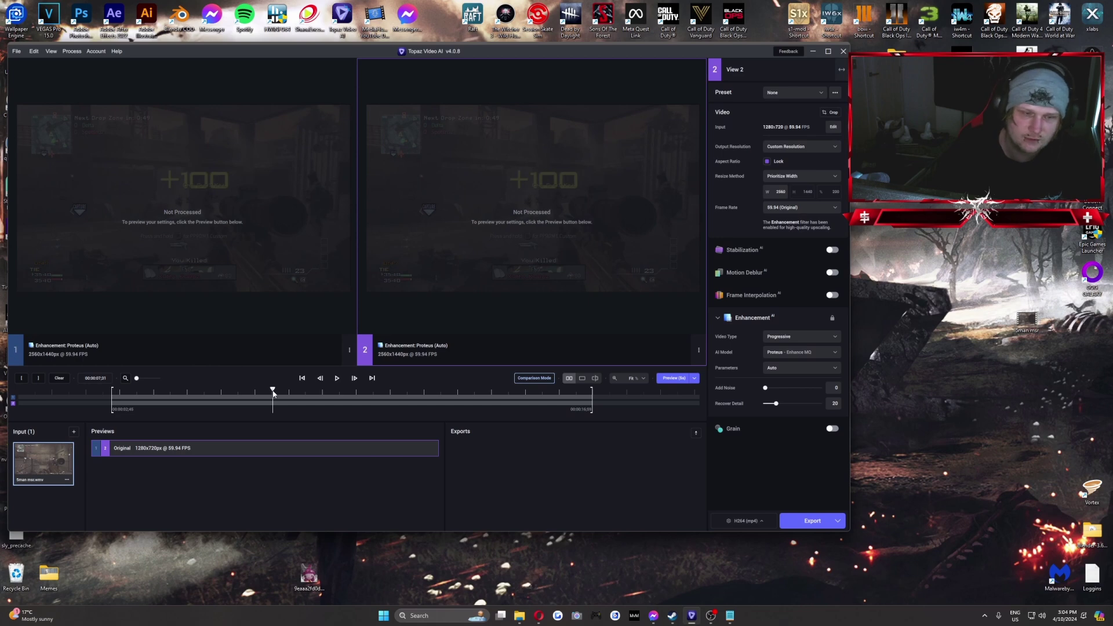
pyautogui.moveTo(274, 393); pyautogui.dragTo(326, 399)
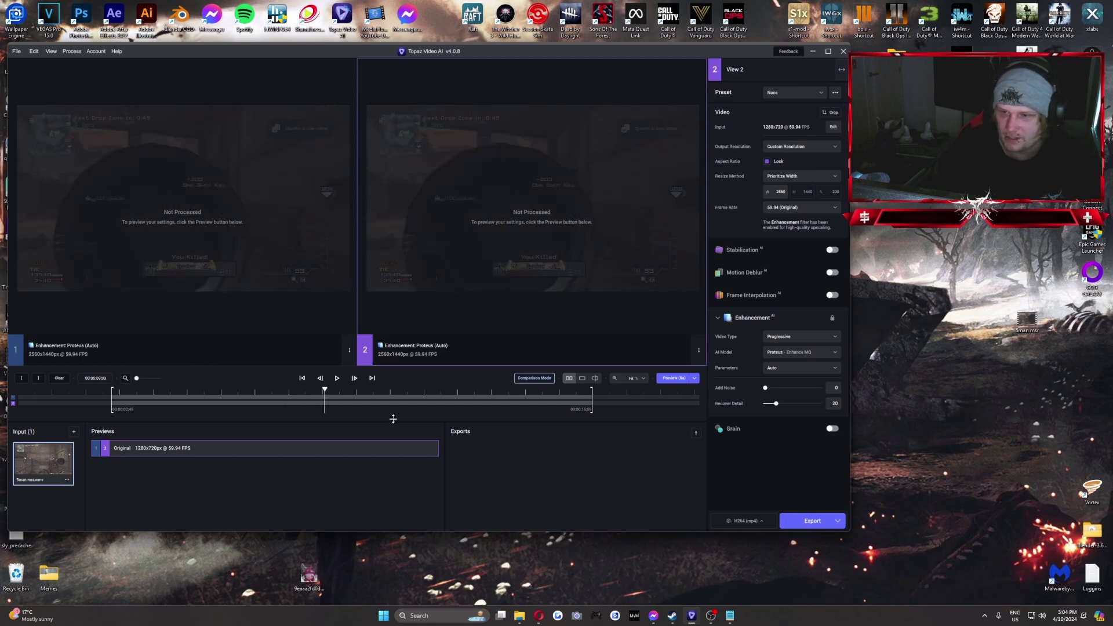
pyautogui.click(745, 521)
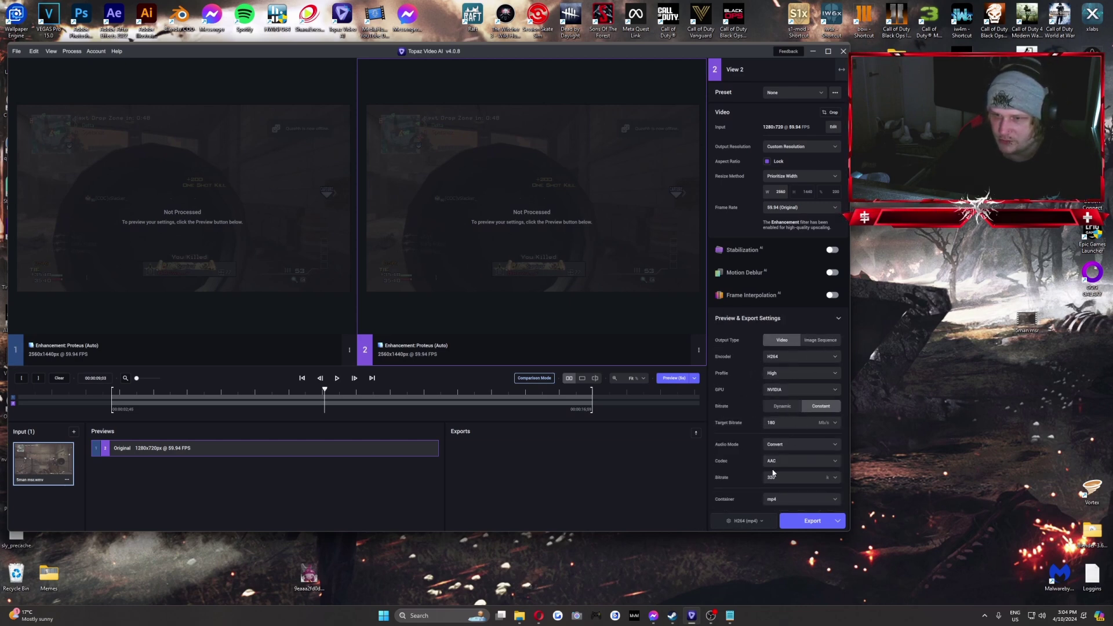
pyautogui.click(780, 500)
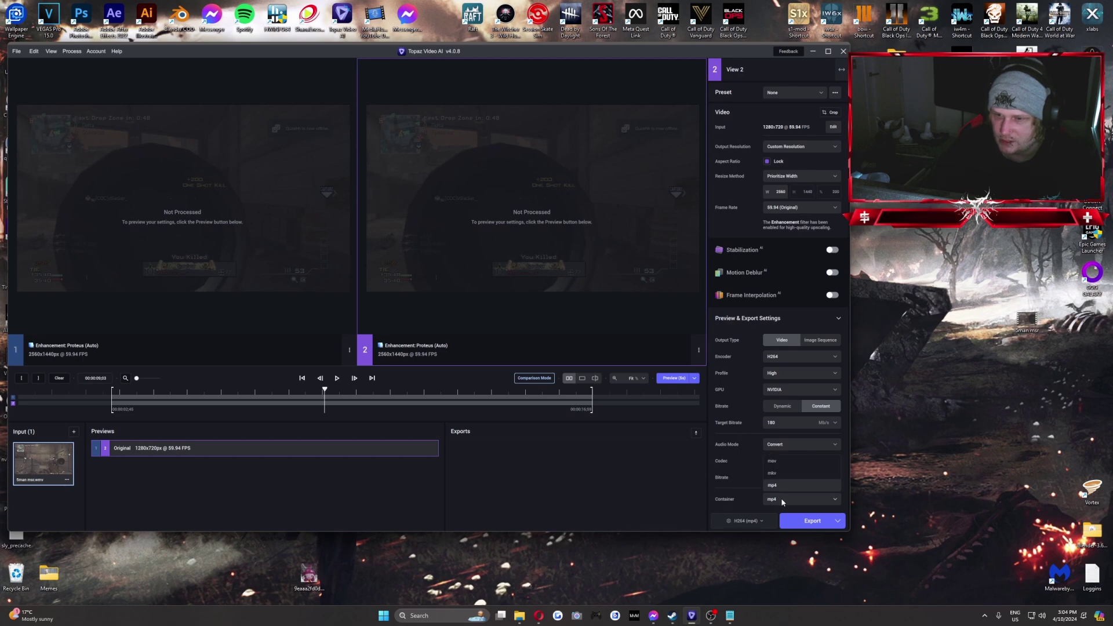
pyautogui.click(776, 485)
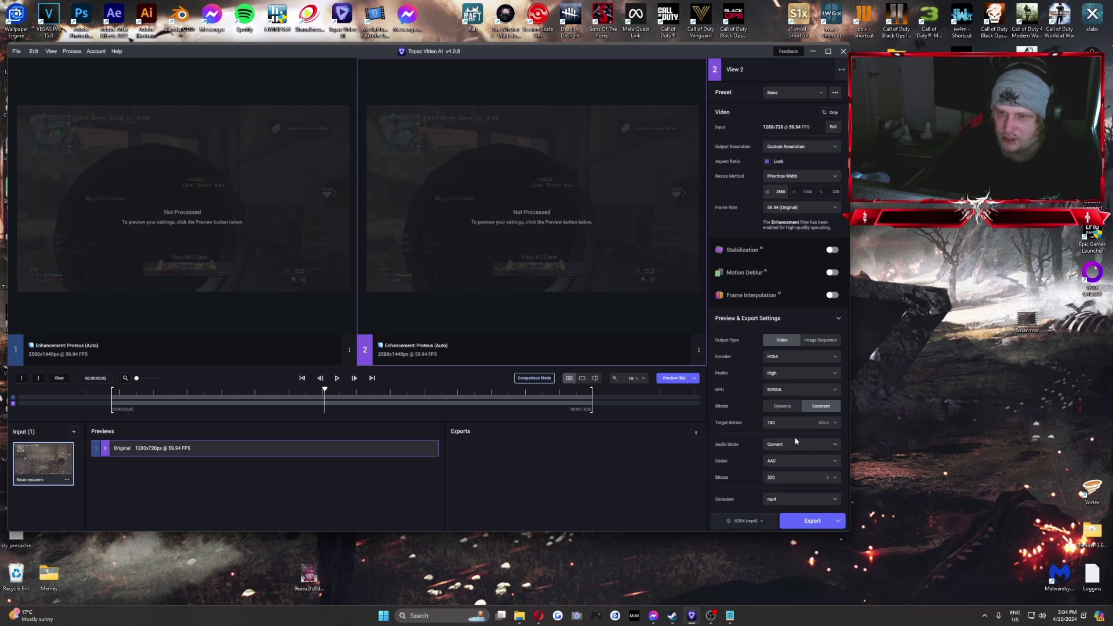
pyautogui.click(748, 520)
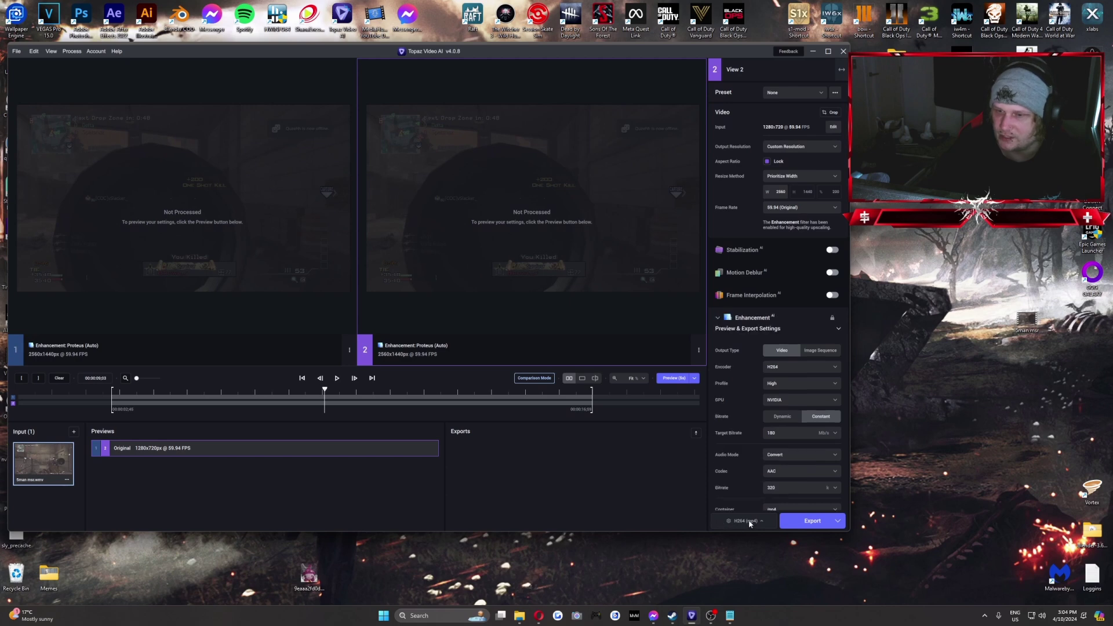